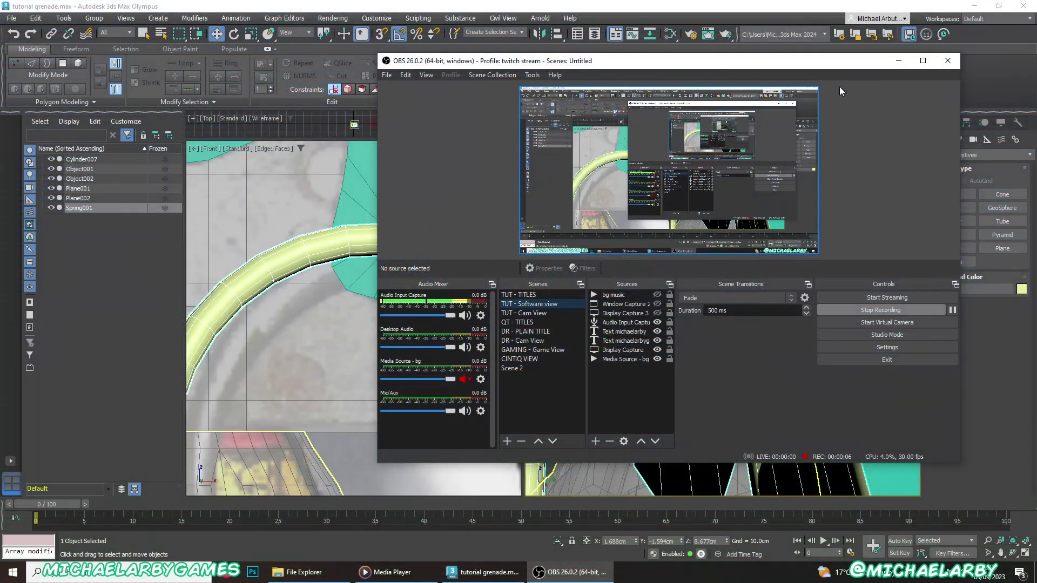
Orbit and pan the Perspective view to a close-up of the spring's open-ended tube, tubes upright
{"action": "left_click", "coordinate": [900, 66]}
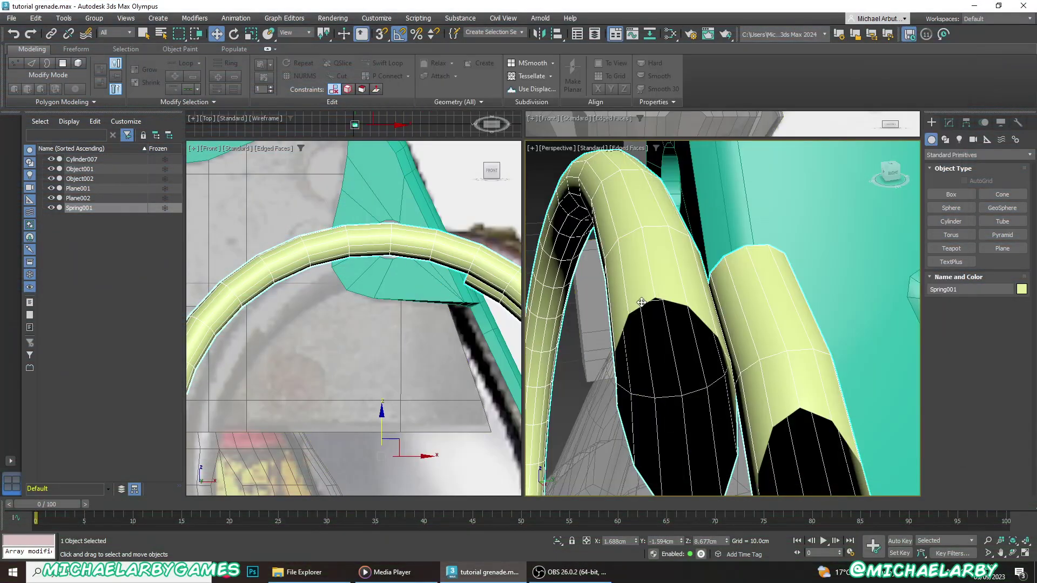
{"action": "middle_click_drag", "start_coordinate": [642, 302], "coordinate": [655, 301], "text": "alt"}
{"action": "scroll", "coordinate": [655, 301], "scroll_direction": "down", "scroll_amount": 3}
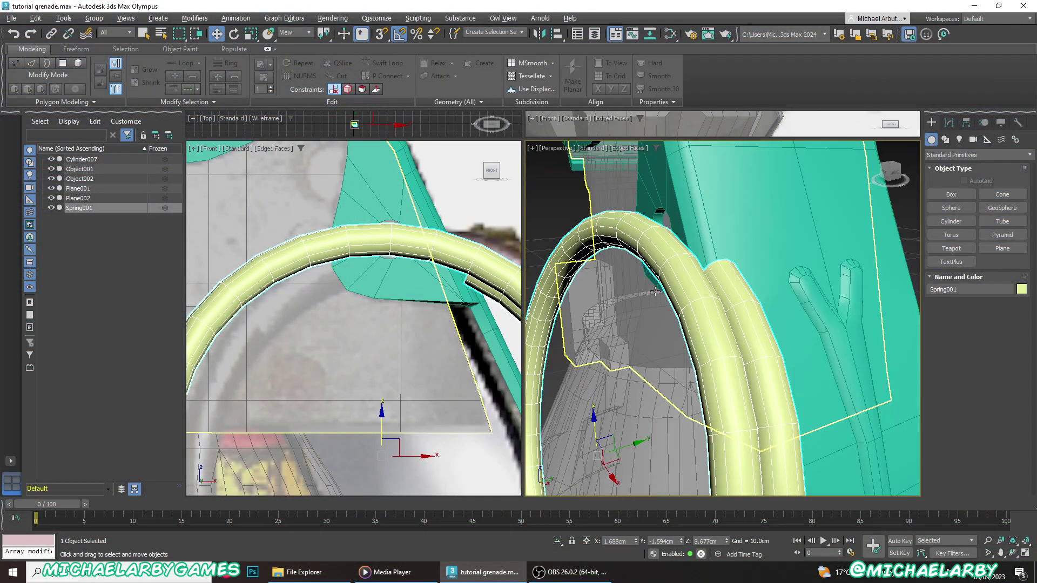
{"action": "scroll", "coordinate": [655, 292], "scroll_direction": "up", "scroll_amount": 3}
{"action": "scroll", "coordinate": [690, 280], "scroll_direction": "up", "scroll_amount": 3}
{"action": "mouse_move", "coordinate": [690, 287]}
{"action": "middle_mouse_down"}
{"action": "mouse_move", "coordinate": [698, 318]}
{"action": "mouse_move", "coordinate": [733, 330]}
{"action": "middle_mouse_up"}
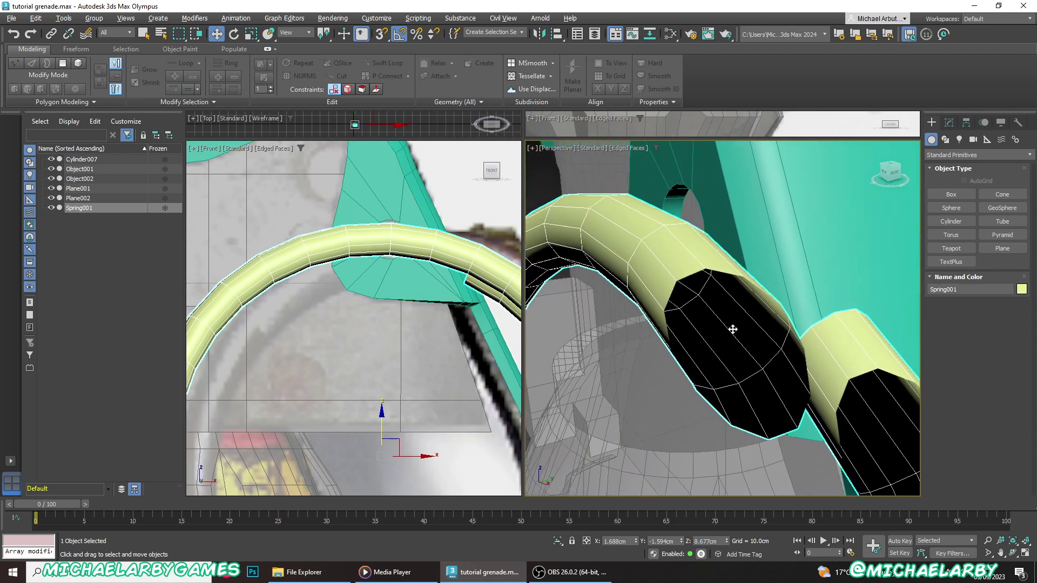
{"action": "scroll", "coordinate": [738, 313], "scroll_direction": "up", "scroll_amount": 3}
{"action": "scroll", "coordinate": [725, 297], "scroll_direction": "down", "scroll_amount": 3}
{"action": "scroll", "coordinate": [757, 332], "scroll_direction": "up", "scroll_amount": 2}
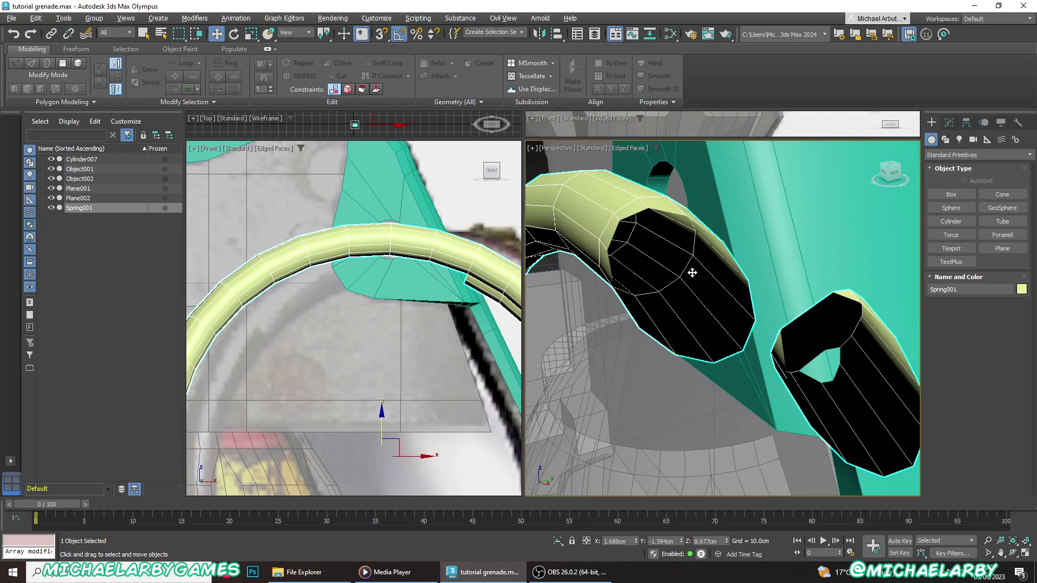
{"action": "scroll", "coordinate": [692, 274], "scroll_direction": "down", "scroll_amount": 2}
{"action": "scroll", "coordinate": [694, 280], "scroll_direction": "up", "scroll_amount": 2}
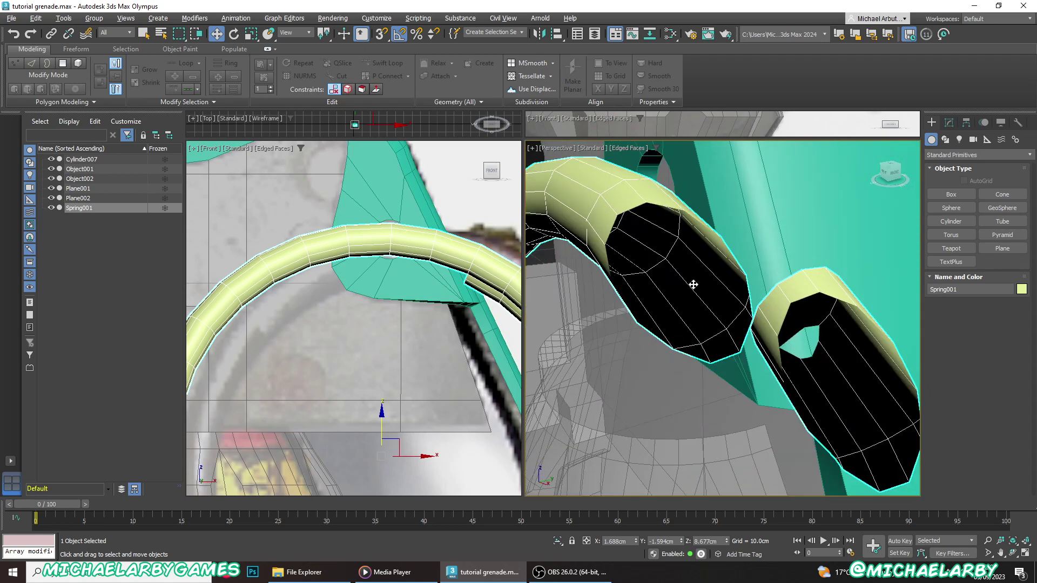
{"action": "scroll", "coordinate": [694, 285], "scroll_direction": "up", "scroll_amount": 2}
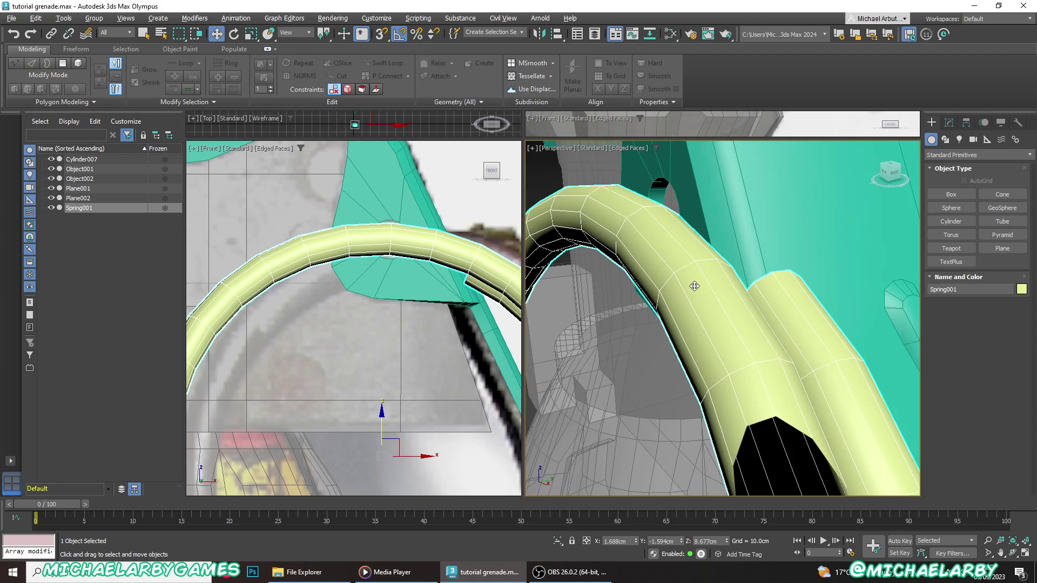
{"action": "mouse_move", "coordinate": [694, 286]}
{"action": "middle_mouse_down", "text": "alt"}
{"action": "mouse_move", "coordinate": [680, 279]}
{"action": "mouse_move", "coordinate": [701, 310]}
{"action": "middle_mouse_up", "text": "alt"}
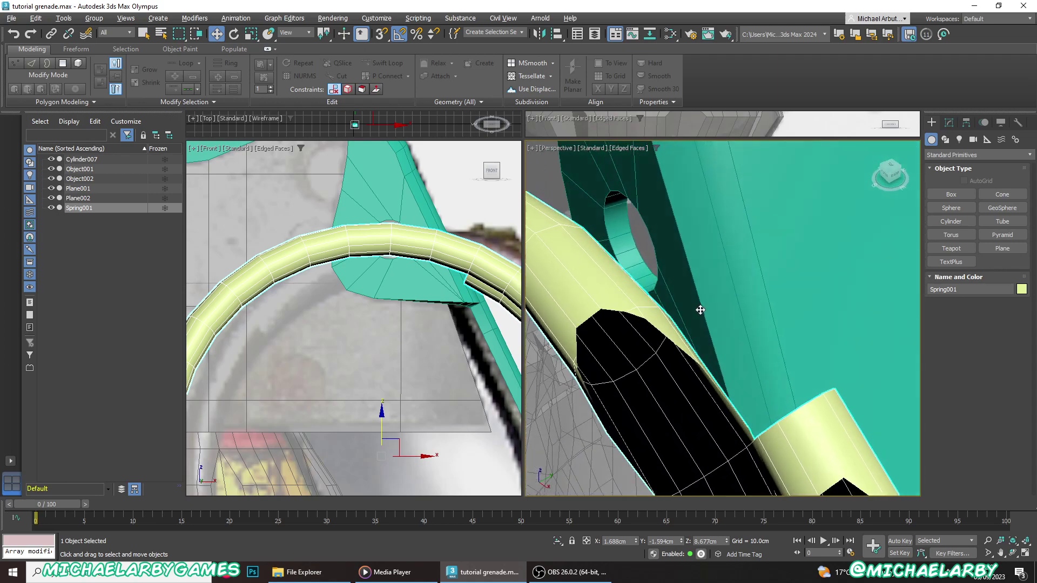
{"action": "scroll", "coordinate": [700, 310], "scroll_direction": "down", "scroll_amount": 3}
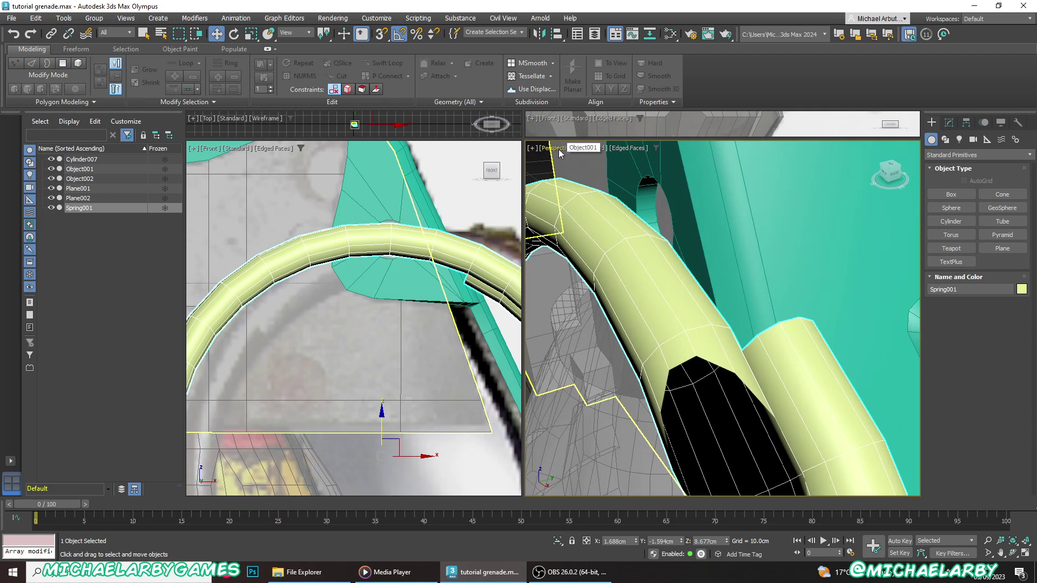
Enable Viewport Clipping from the Perspective viewport's POV label menu
{"action": "left_click", "coordinate": [560, 154]}
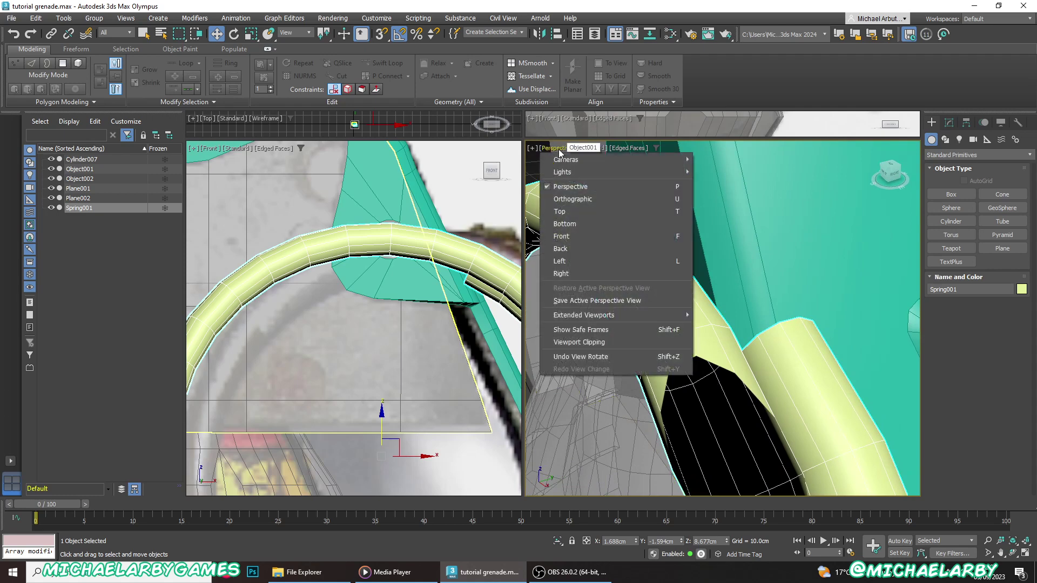
{"action": "left_click", "coordinate": [585, 341]}
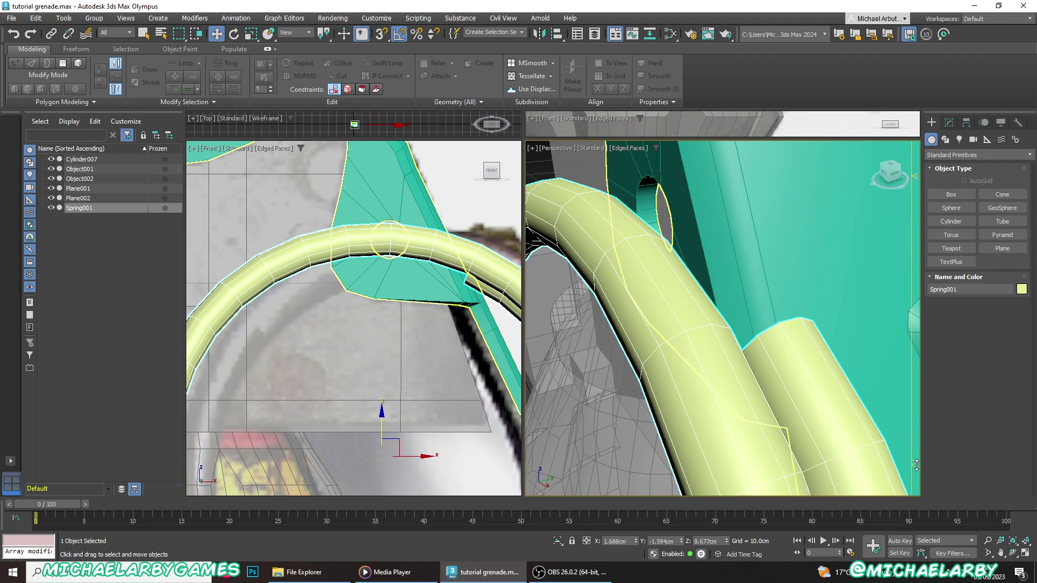
Nudge the near clipping marker on the right-edge slider until the spring tube appears whole
{"action": "left_click_drag", "start_coordinate": [917, 464], "coordinate": [915, 462]}
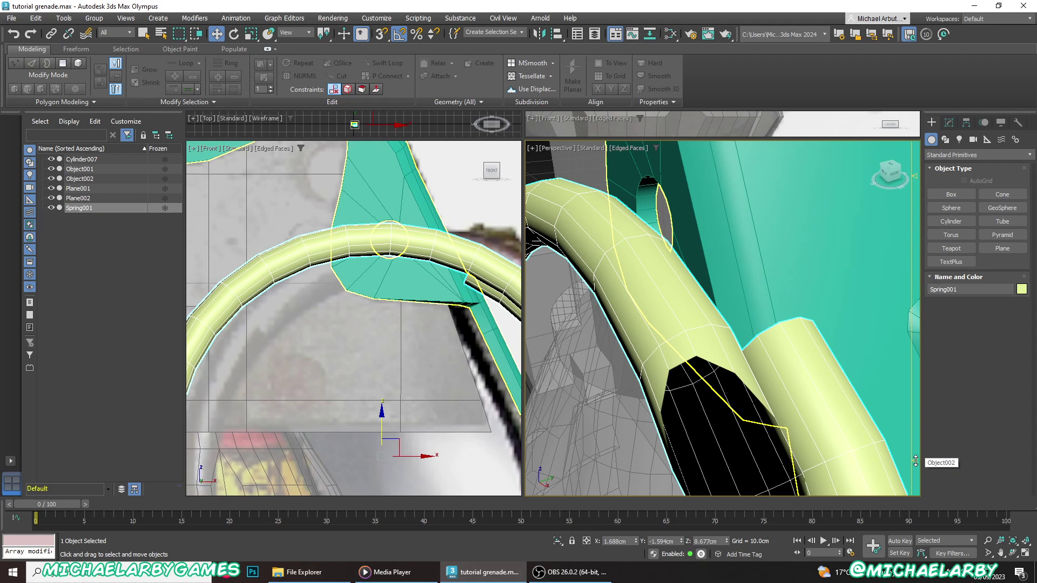
{"action": "left_click_drag", "start_coordinate": [915, 462], "coordinate": [915, 461]}
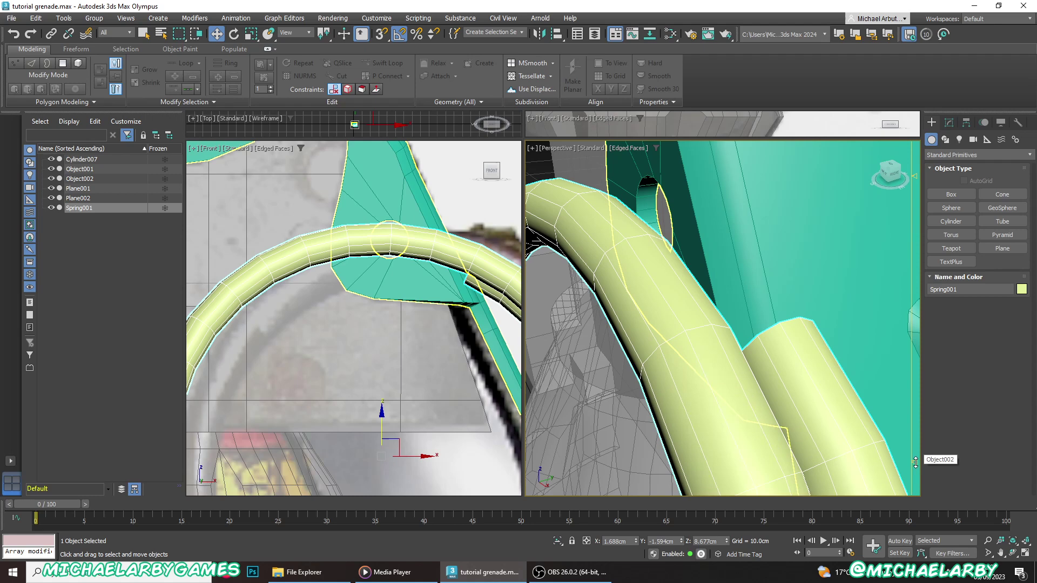
{"action": "scroll", "coordinate": [712, 356], "scroll_direction": "down", "scroll_amount": 2}
{"action": "scroll", "coordinate": [712, 357], "scroll_direction": "down", "scroll_amount": 2}
{"action": "scroll", "coordinate": [705, 353], "scroll_direction": "up", "scroll_amount": 3}
{"action": "scroll", "coordinate": [712, 357], "scroll_direction": "up", "scroll_amount": 2}
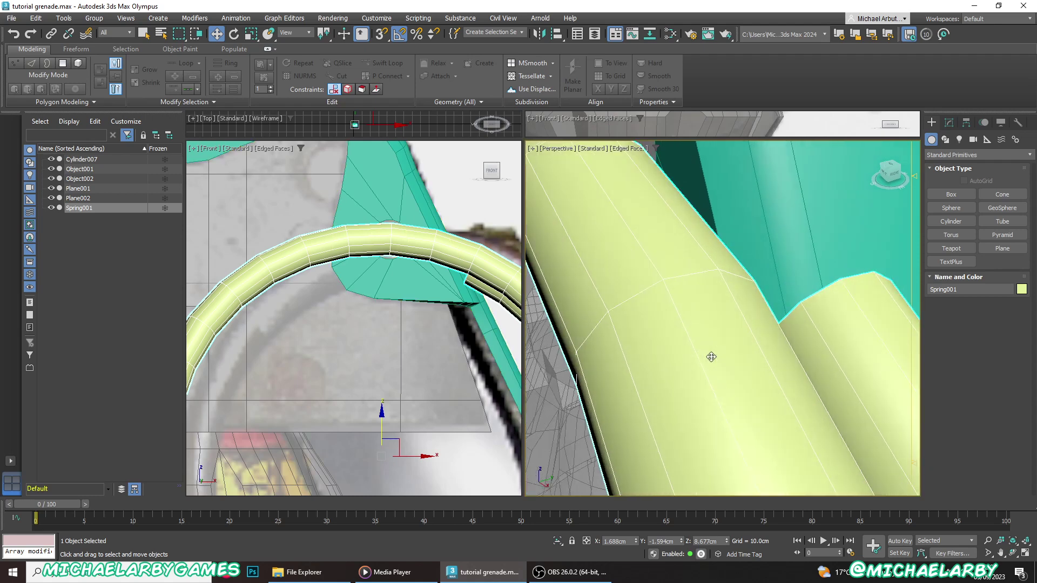
{"action": "scroll", "coordinate": [692, 282], "scroll_direction": "down", "scroll_amount": 1}
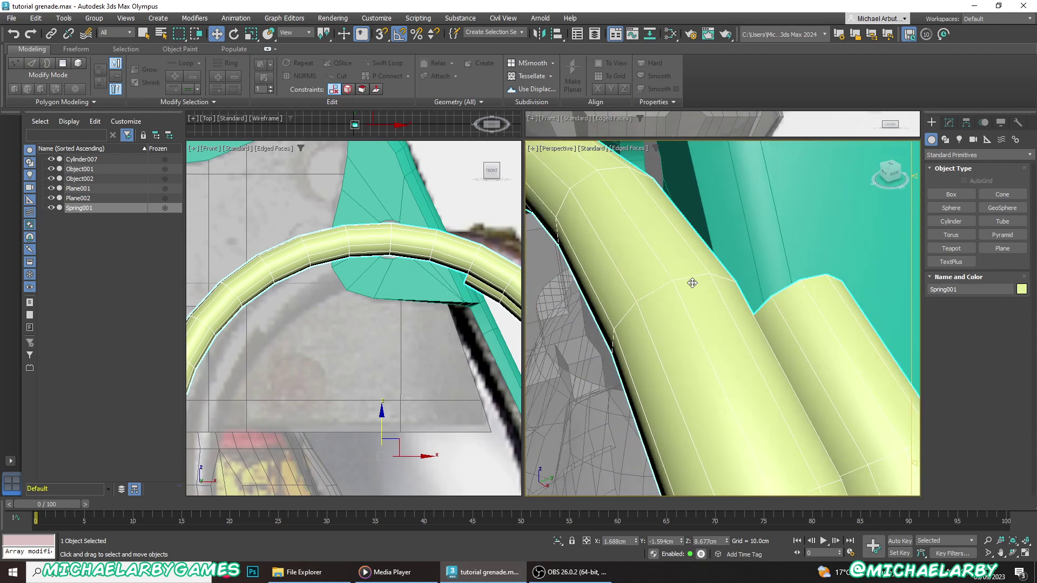